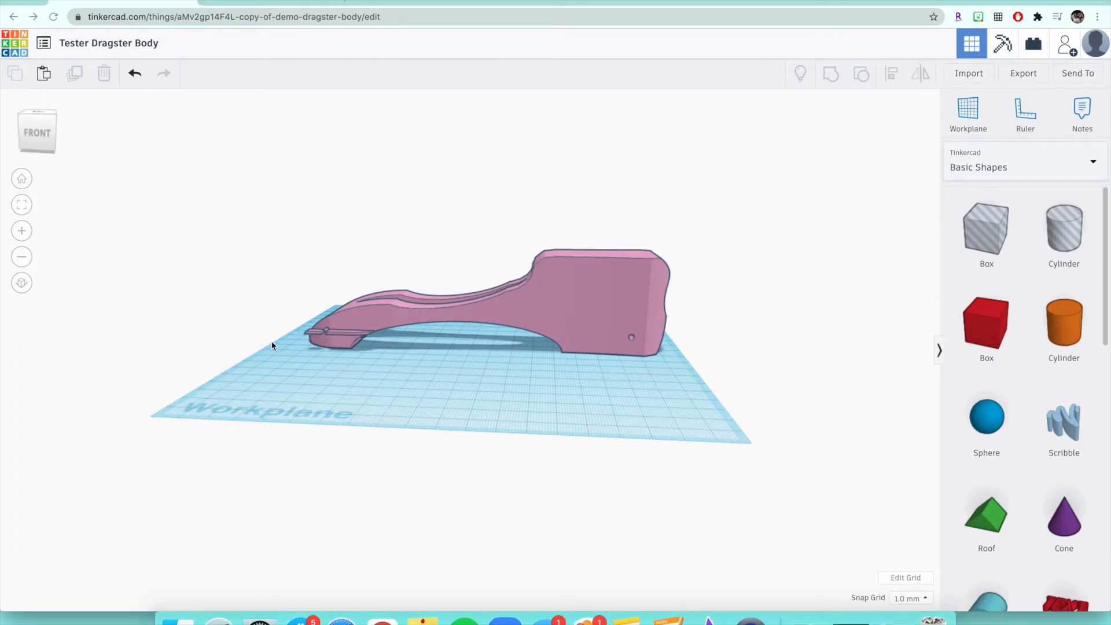
- Place a hole box on the workplane in front of the dragster body
scroll(280, 349, "up", 4)
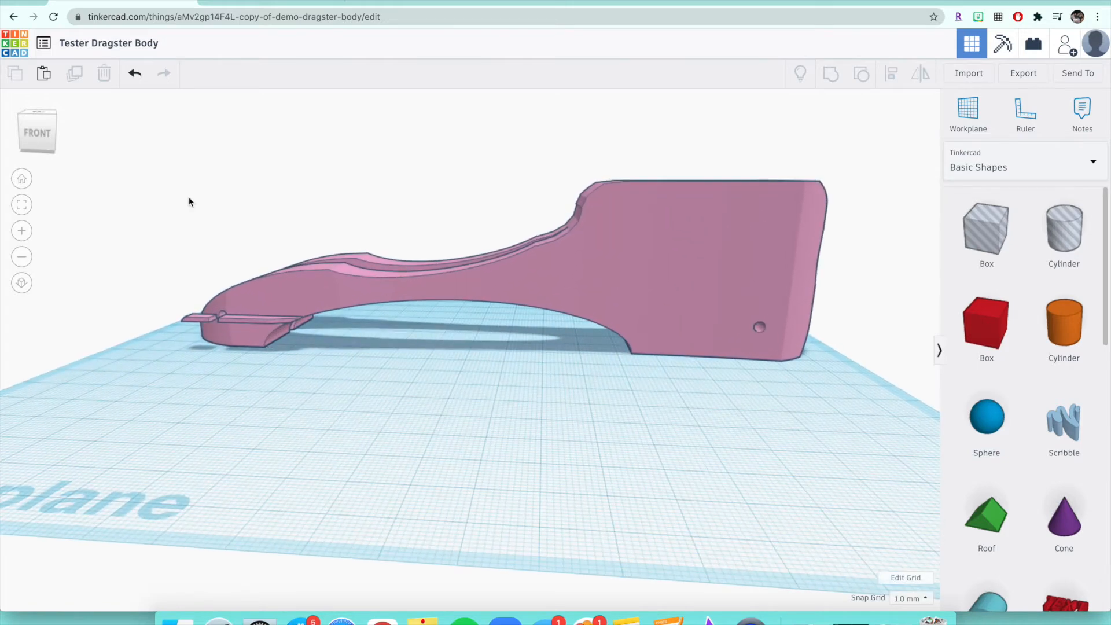
left_click(244, 325)
left_click(327, 461)
left_click_drag(34, 134, 9, 137)
left_click(35, 134)
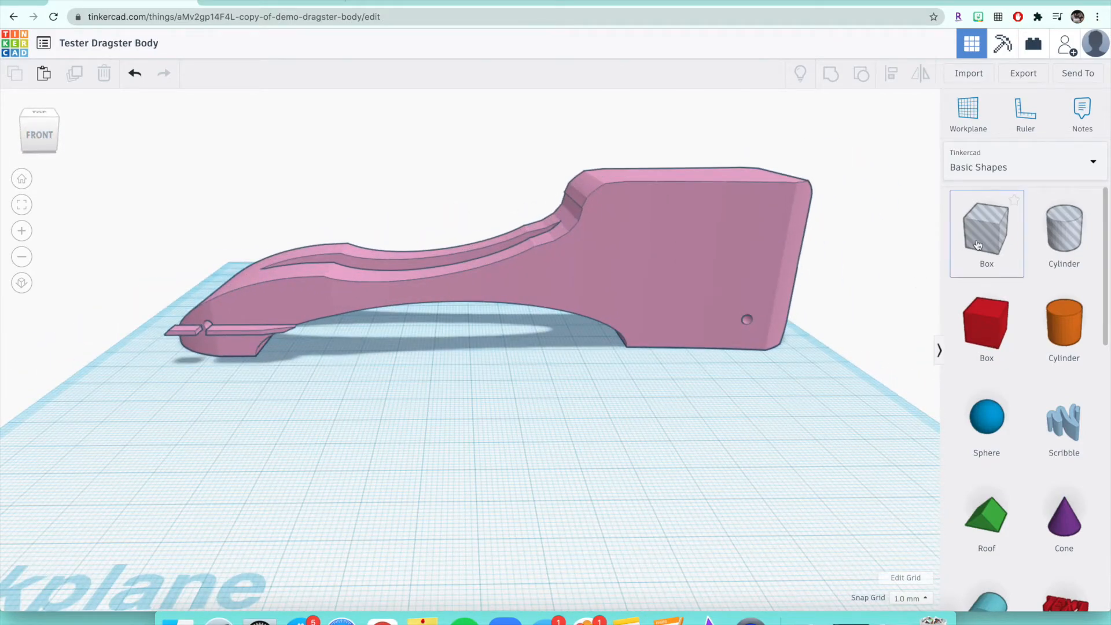
left_click_drag(984, 241, 432, 477)
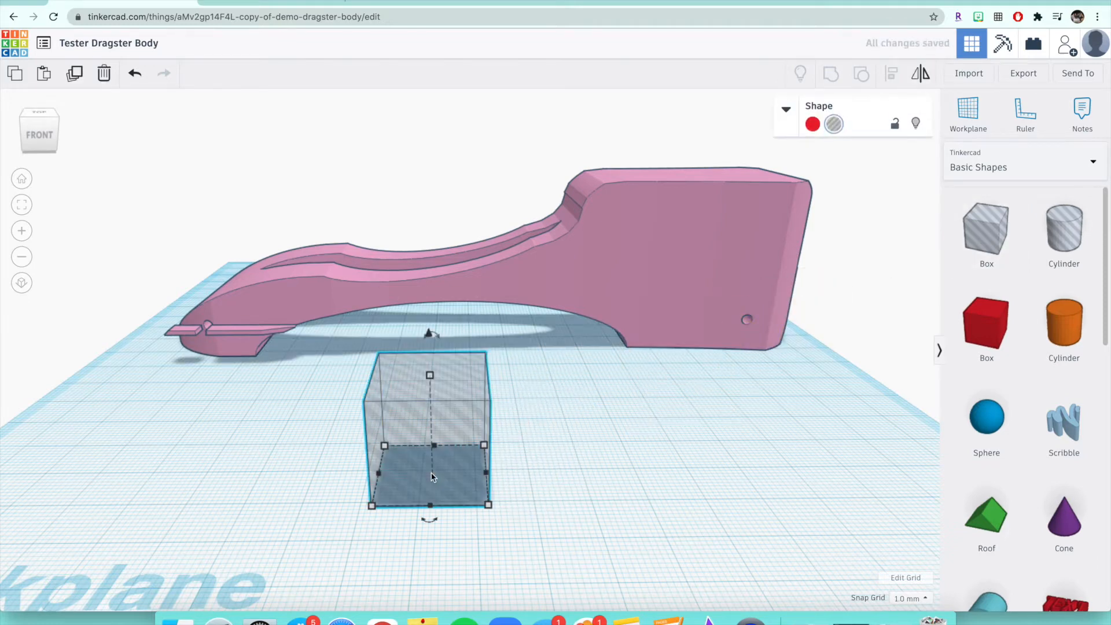
- Stretch the hole box to about 168 mm long and 64 mm tall so it spans the whole dragster body
left_click_drag(485, 474, 851, 414)
left_click_drag(374, 477, 104, 398)
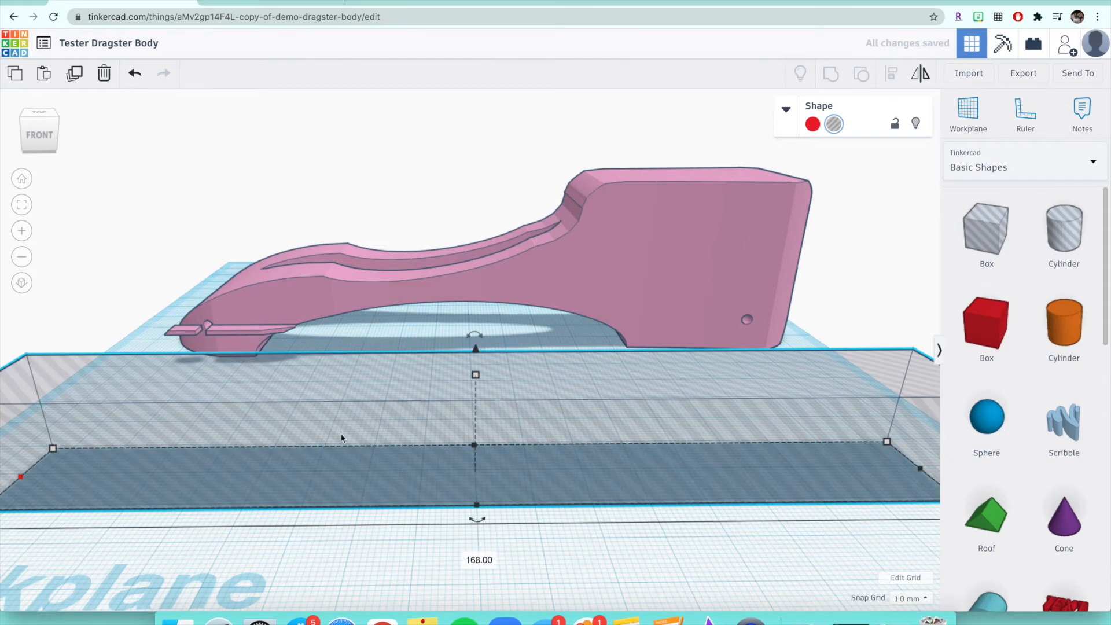
left_click_drag(483, 383, 496, 114)
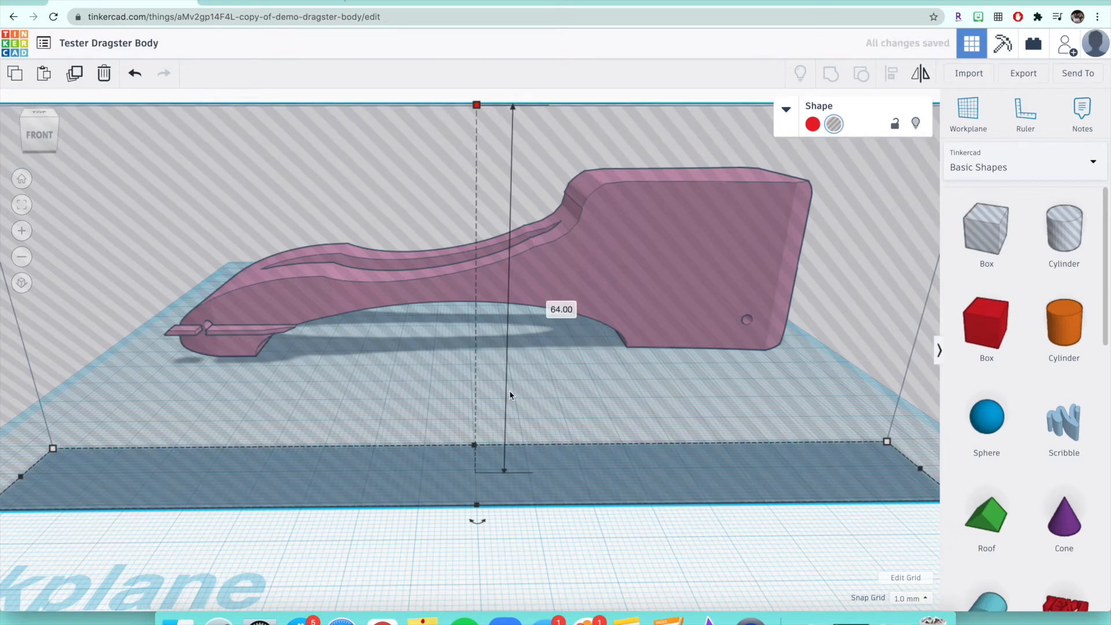
- Move the hole box toward the dragster body until it overlaps the fins on the near side of the nose
key("Up")
key("Up")
key("Up")
key("Up")
key("Up")
key("Up")
key("Up")
key("Up")
key("Up")
key("Up")
key("Up")
key("Up")
key("Up")
key("Up")
key("Up")
key("Up")
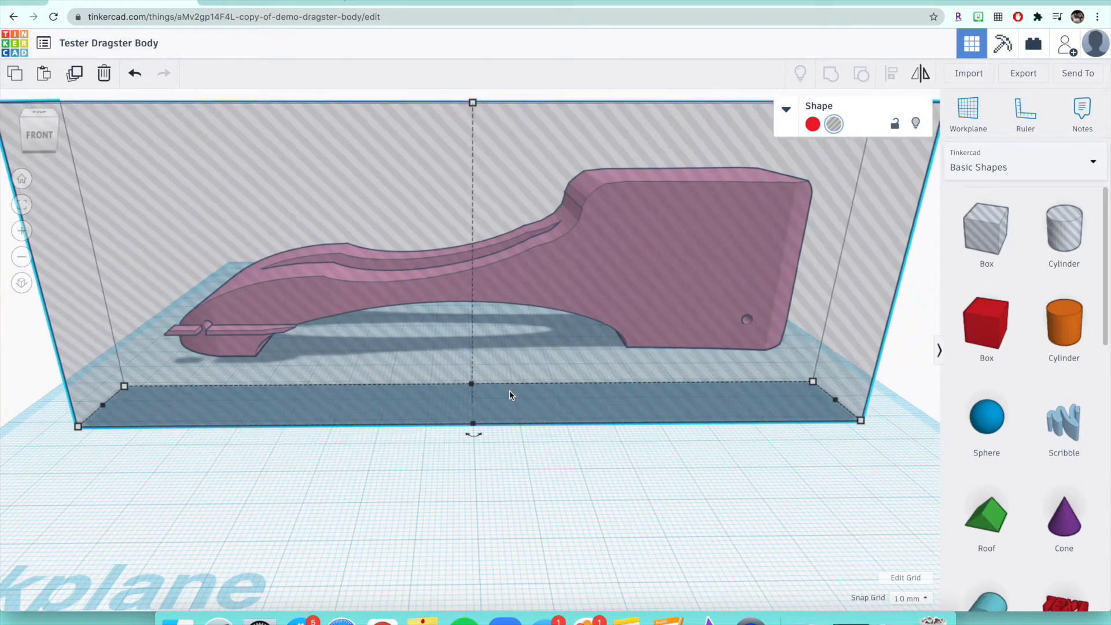
key("Up")
key("Up")
key("Up")
key("Up")
key("Up")
key("Up")
key("Up")
key("Up")
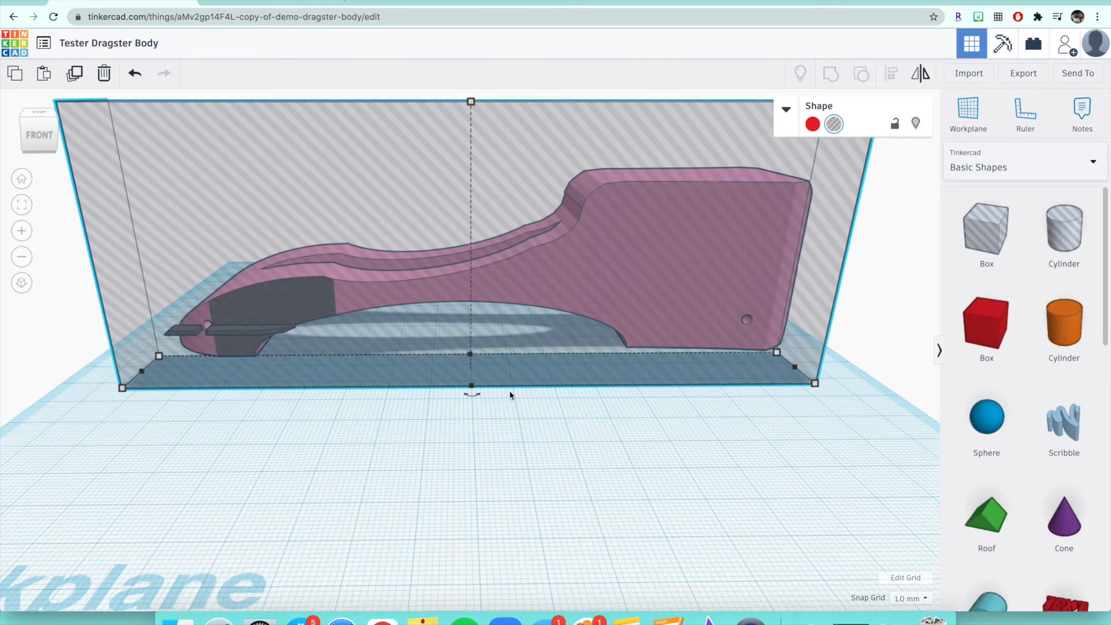
key("Down")
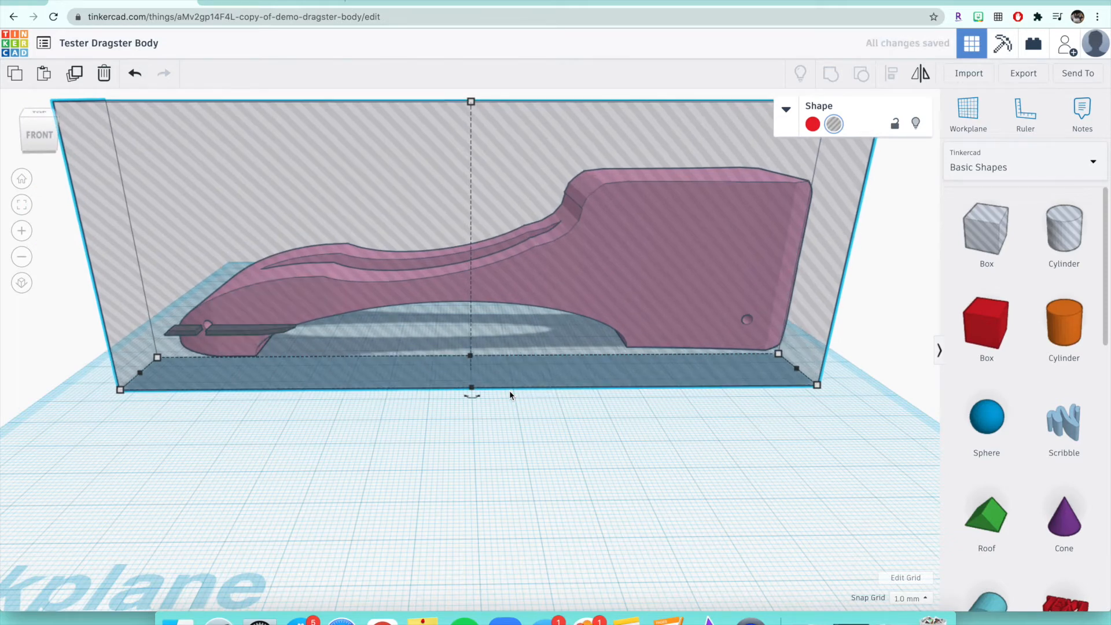
key("Down")
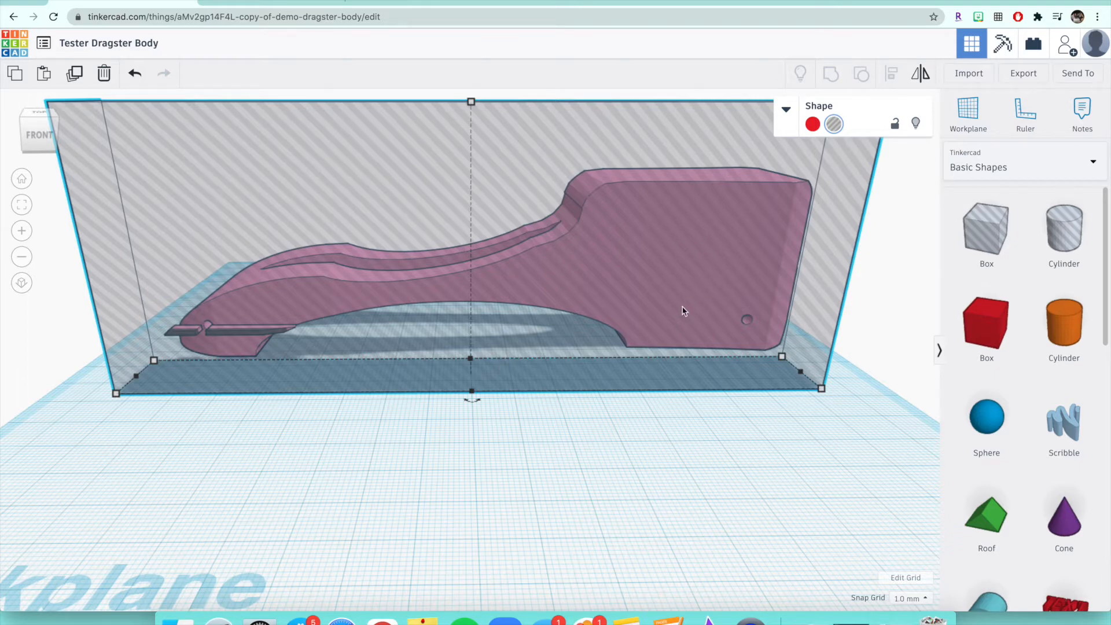
- Push the hole box deeper into the dragster body so it cuts through the entire near side
key("Up")
key("Up")
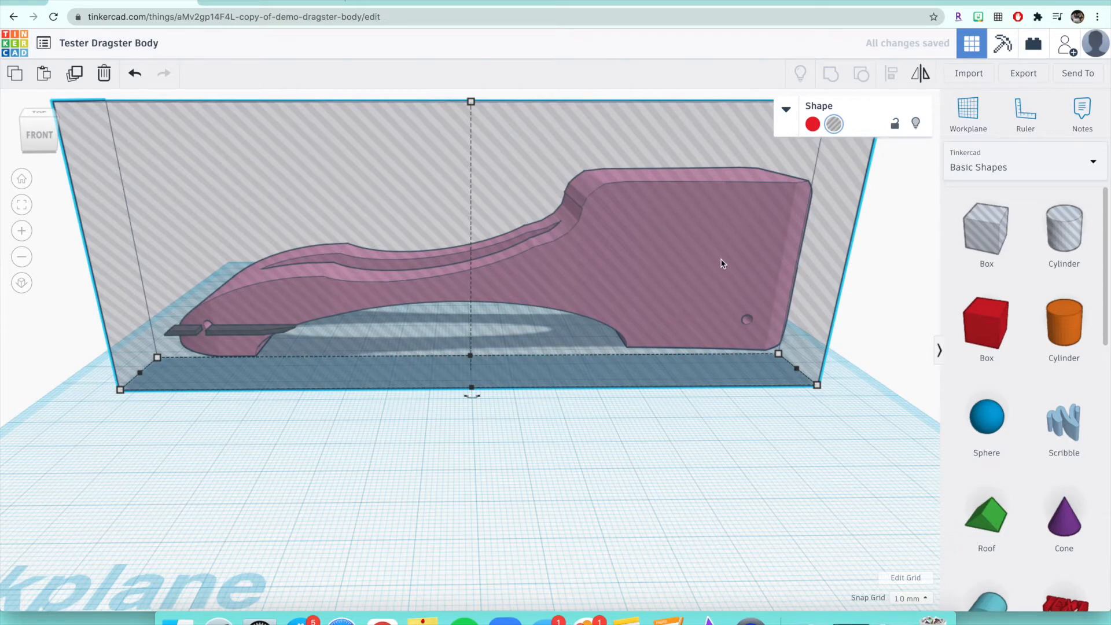
key("Up")
key("Up")
key("Up")
key("Up")
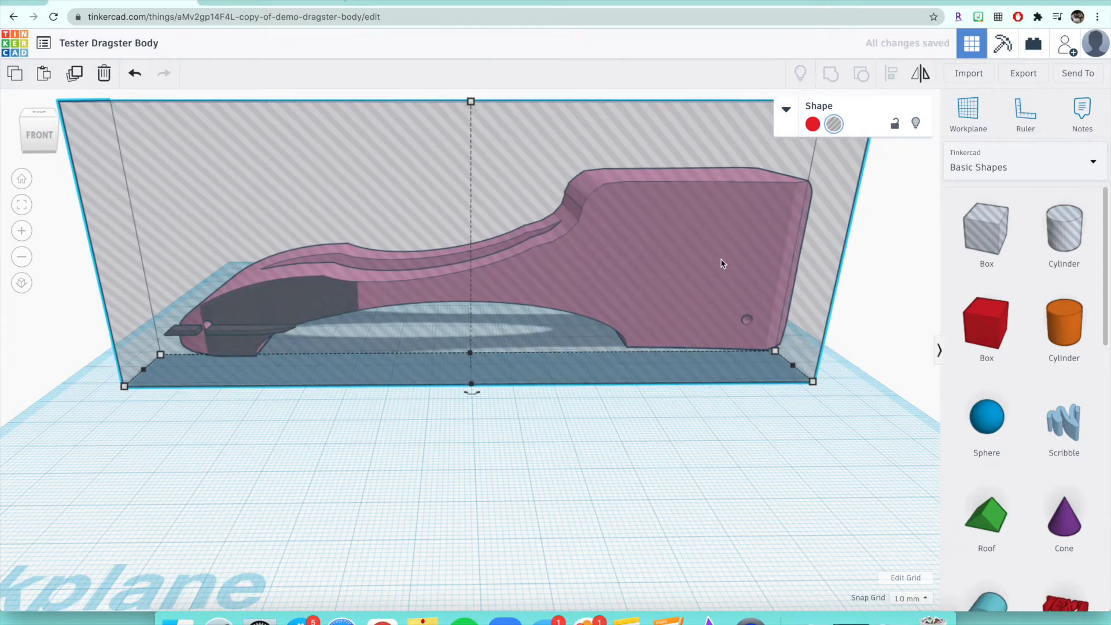
key("Up")
key("Up")
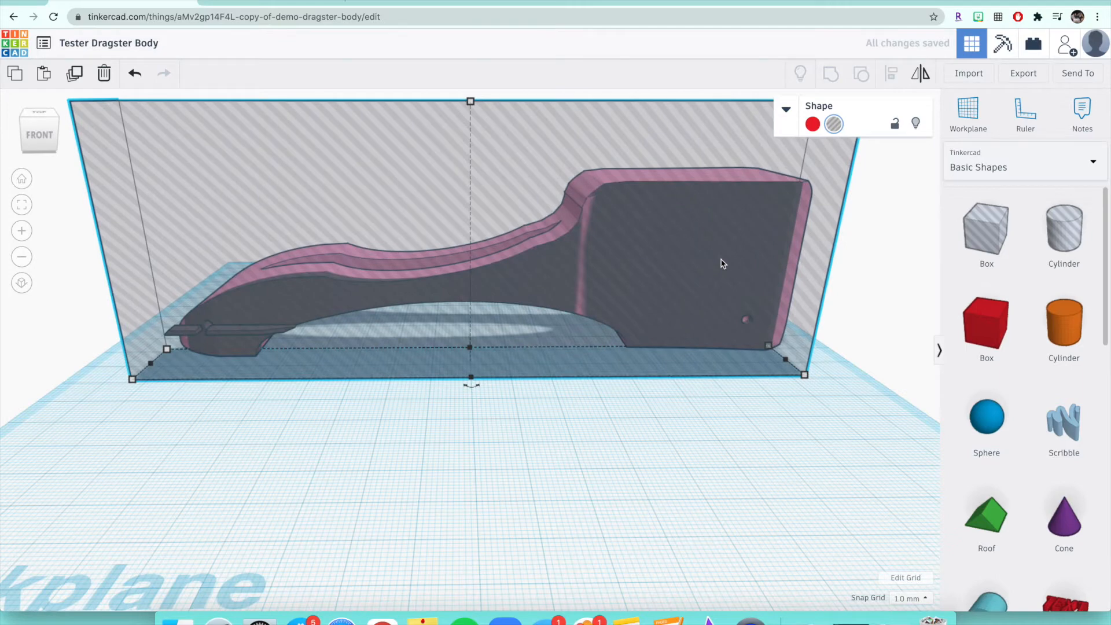
key("Up")
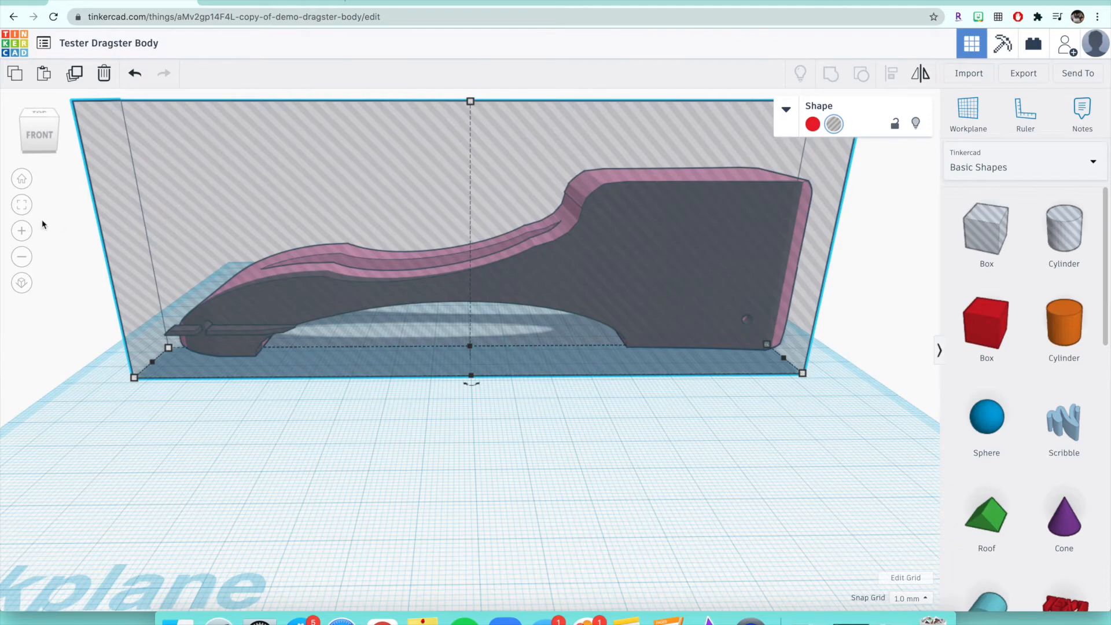
- From a top view, position the hole box along the widest part of the nose so it covers the near-side fins
left_click(37, 109)
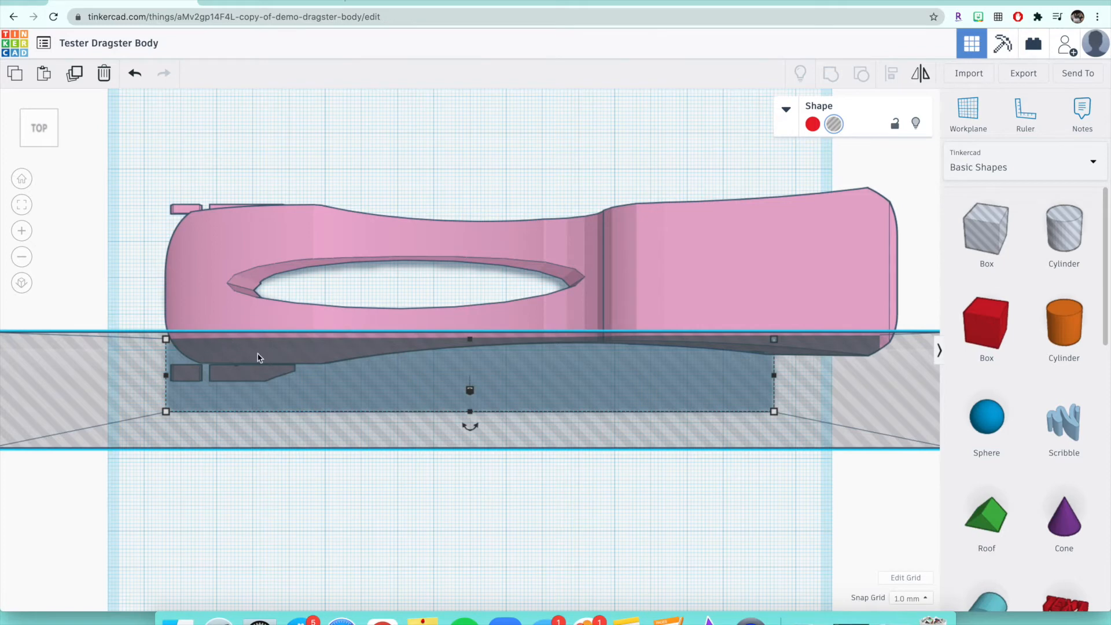
key("Down")
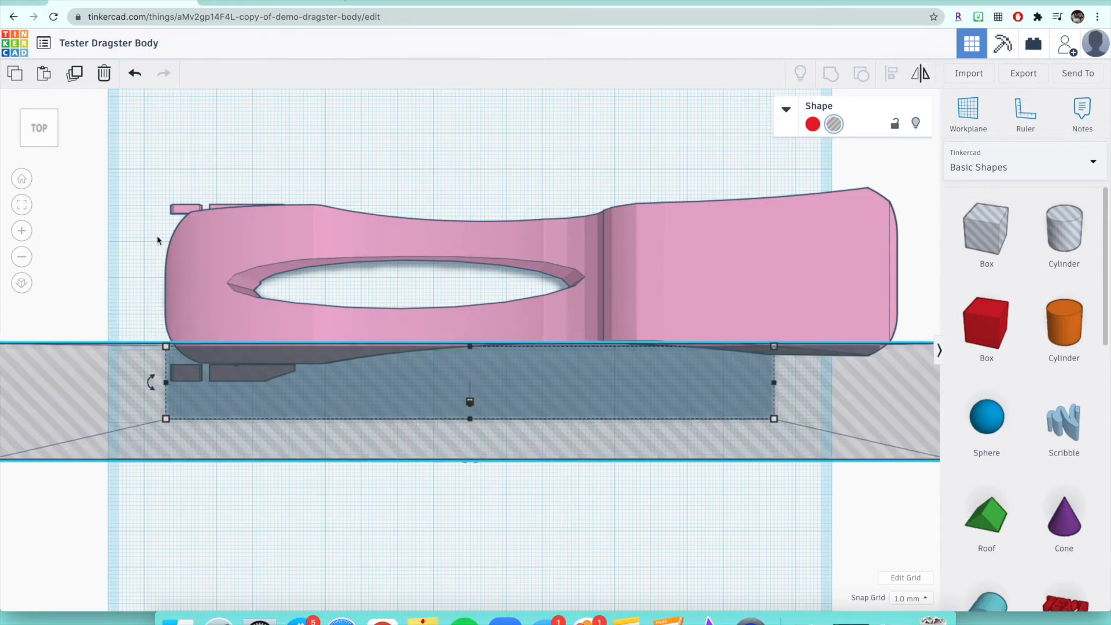
key("Down")
key("Down")
key("Down")
key("Down")
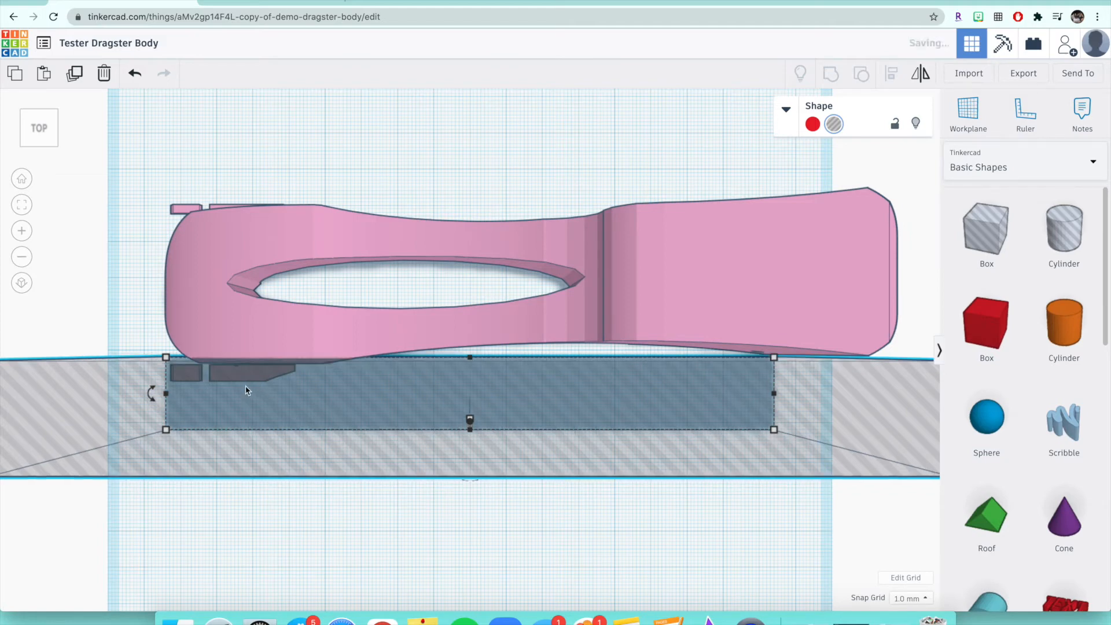
- Fine-tune the hole box in small increments so its inner edge just meets the body's near side beside the fins
key("Up")
key("Up")
key("Up")
key("Up")
key("Down")
key("Down")
key("Down")
key("Down")
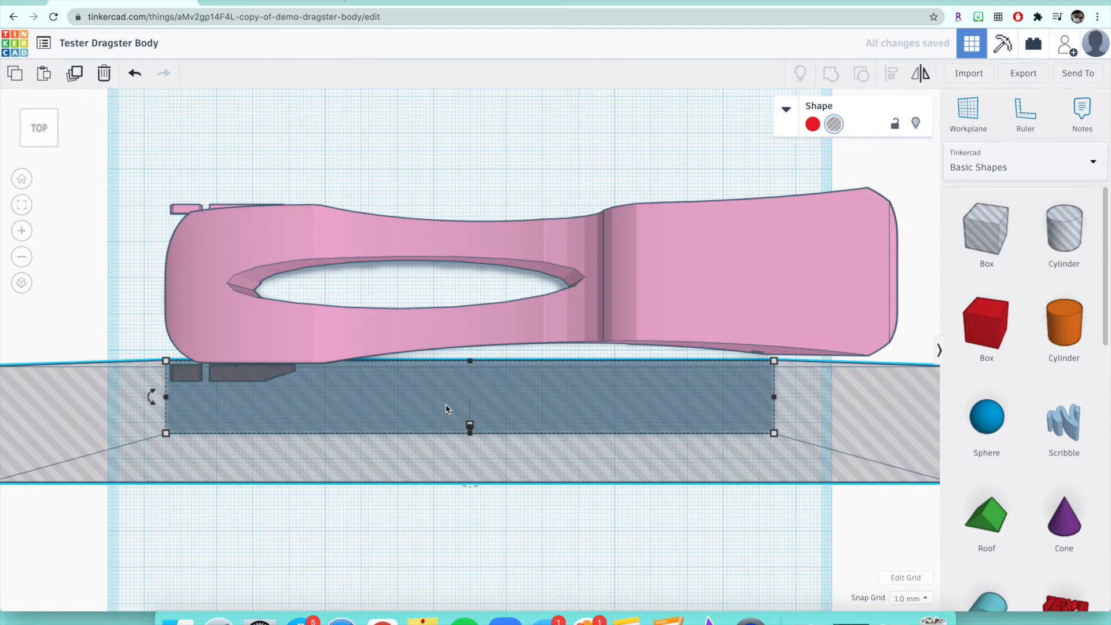
key("Up")
key("Up")
key("Up")
key("Up")
key("Down")
key("Down")
key("Down")
key("Down")
- Duplicate the hole box and place the copy along the opposite side of the dragster body, covering the fins there
left_click(41, 116)
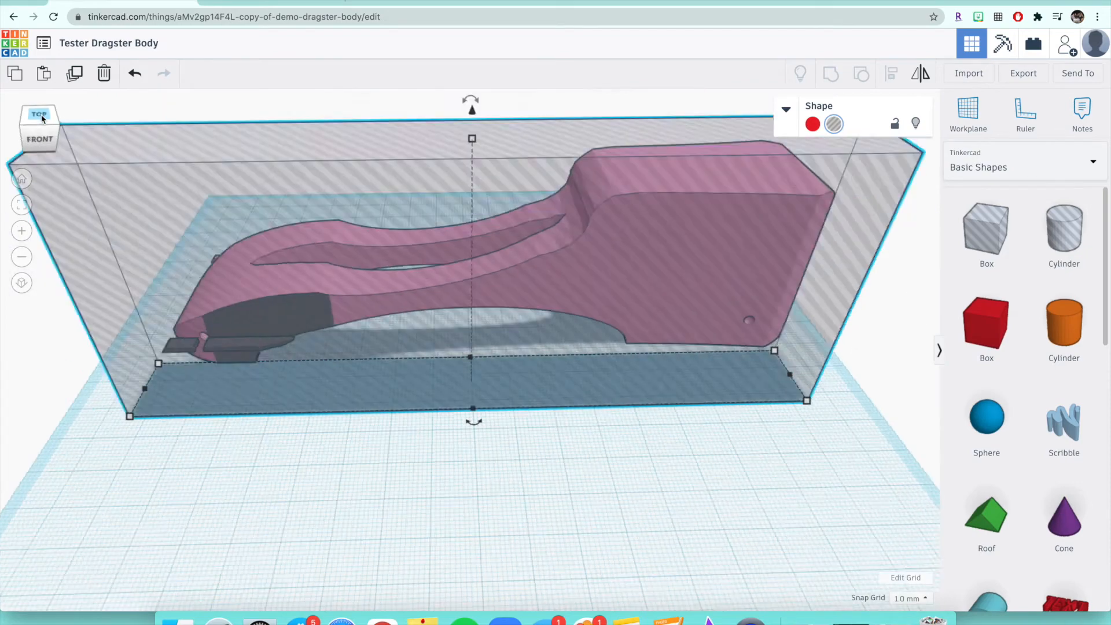
left_click_drag(41, 113, 43, 115)
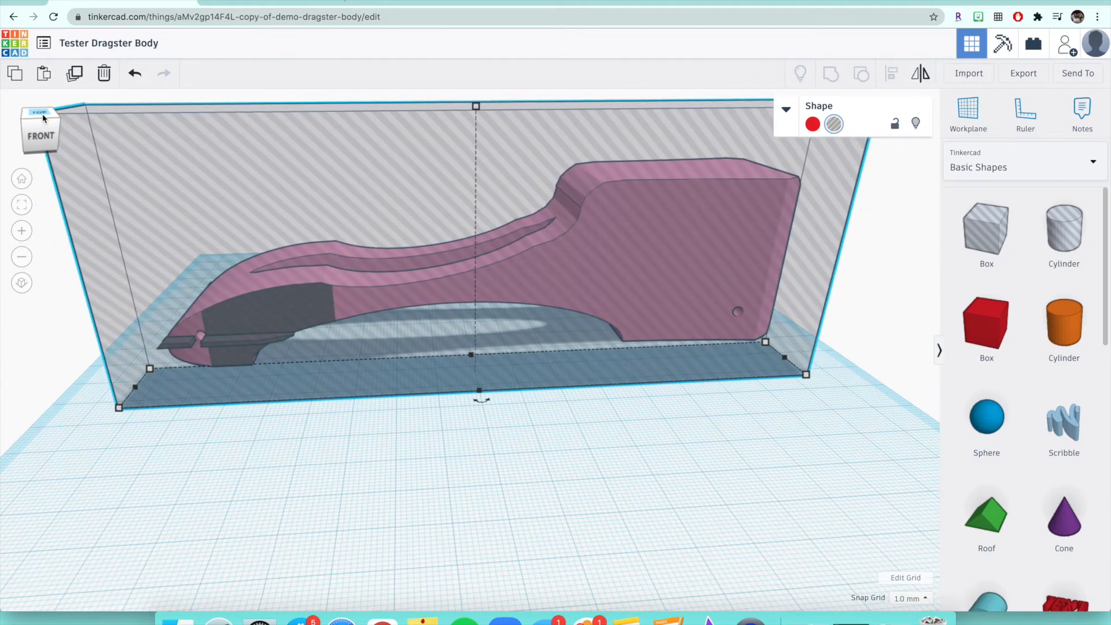
left_click_drag(46, 137, 48, 151)
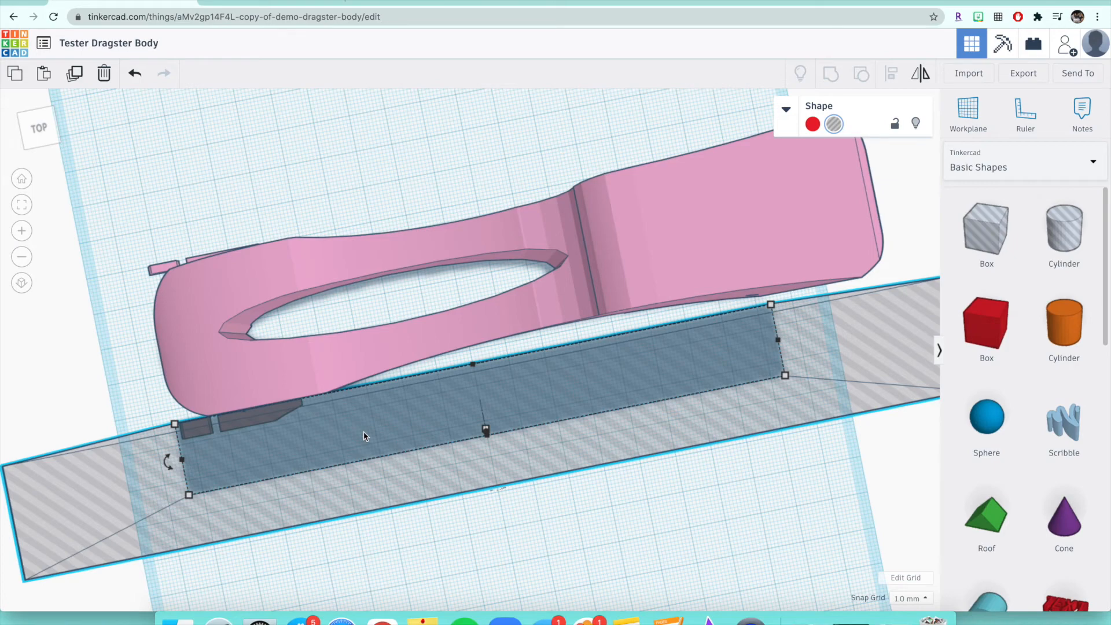
left_click_drag(365, 436, 146, 142)
left_click_drag(143, 144, 122, 149)
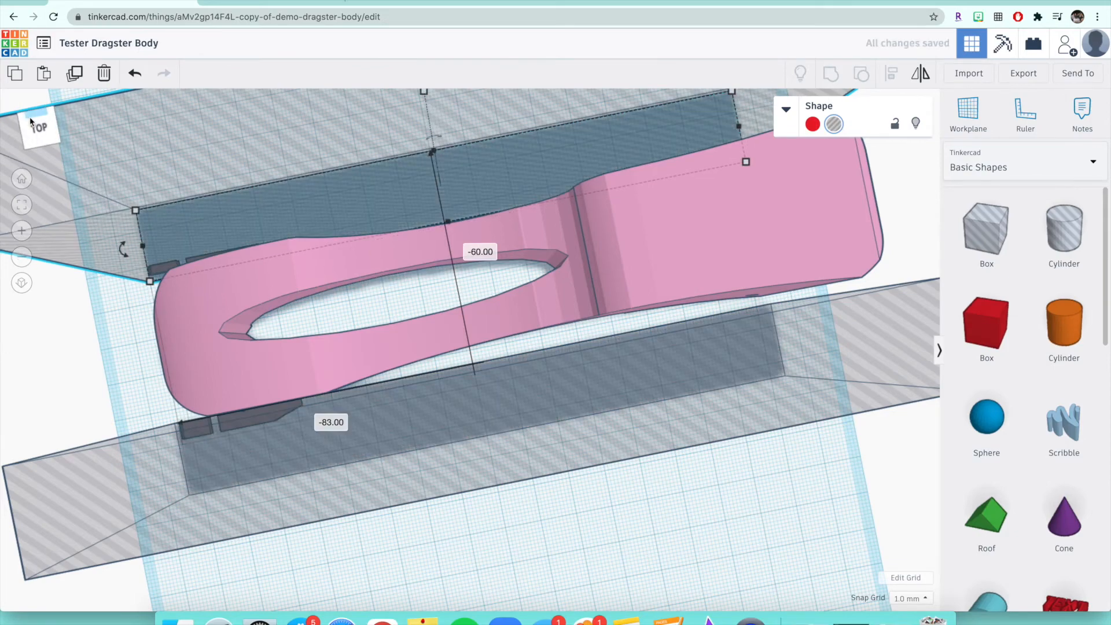
left_click_drag(33, 126, 89, 141)
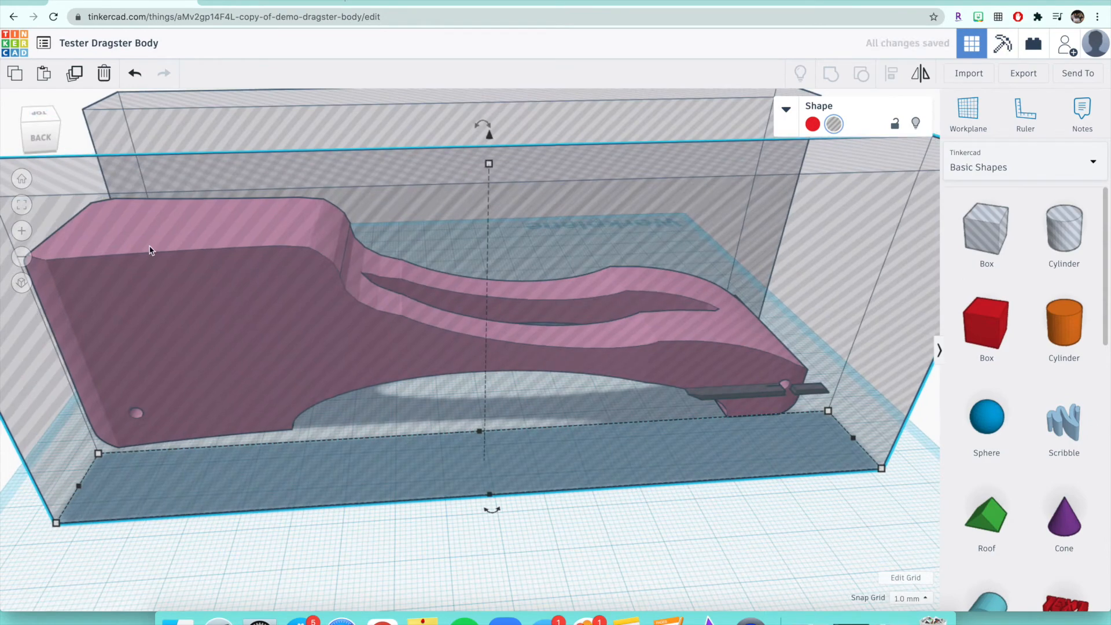
mouse_move(37, 134)
left_mouse_down()
mouse_move(32, 143)
mouse_move(43, 132)
left_mouse_up()
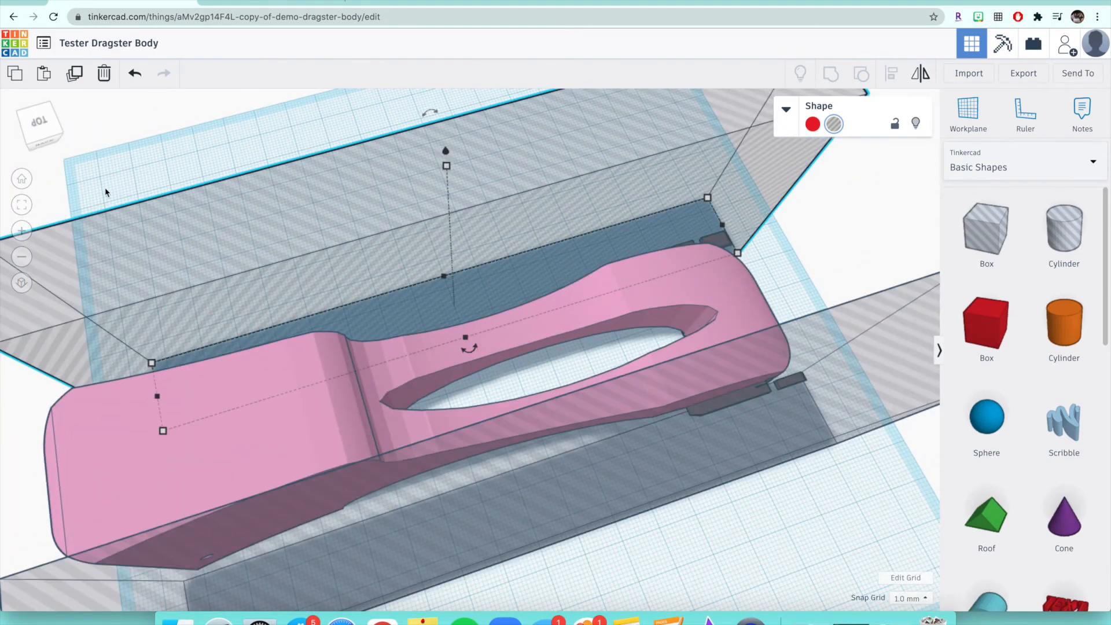
- Try grouping the dragster body with both hole boxes, inspect the cut sides, and undo the grouping
left_click_drag(88, 148, 803, 577)
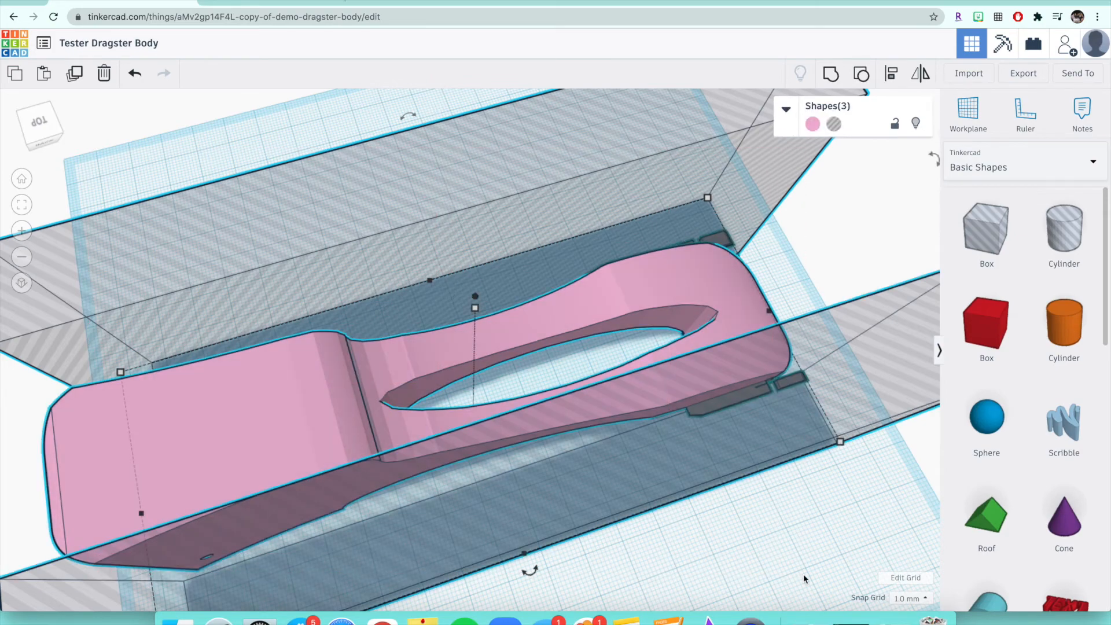
left_click(834, 78)
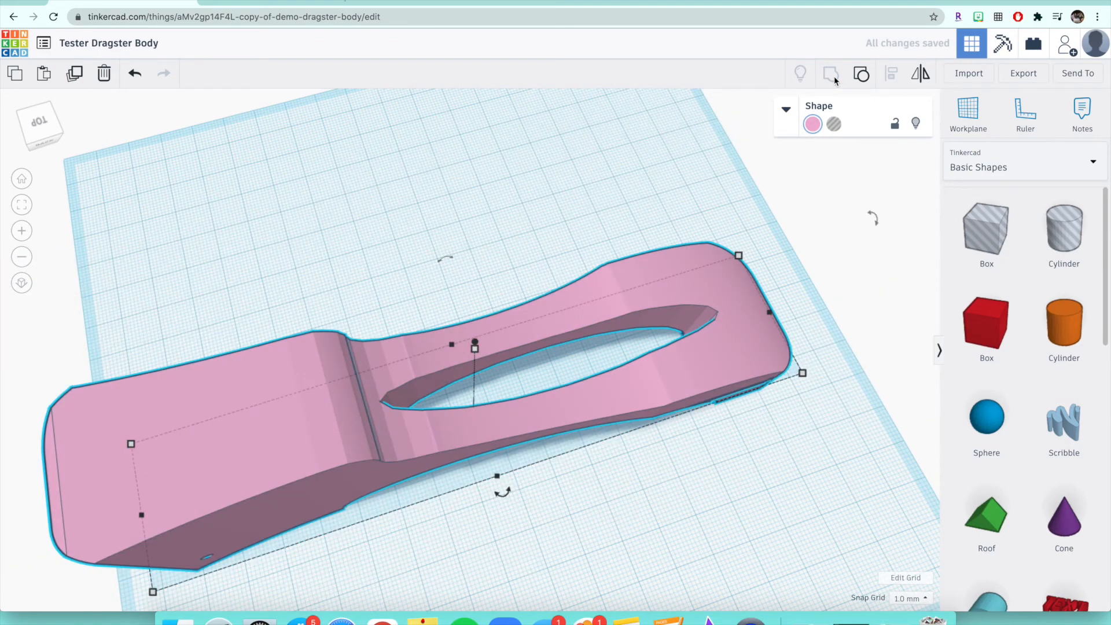
left_click(43, 141)
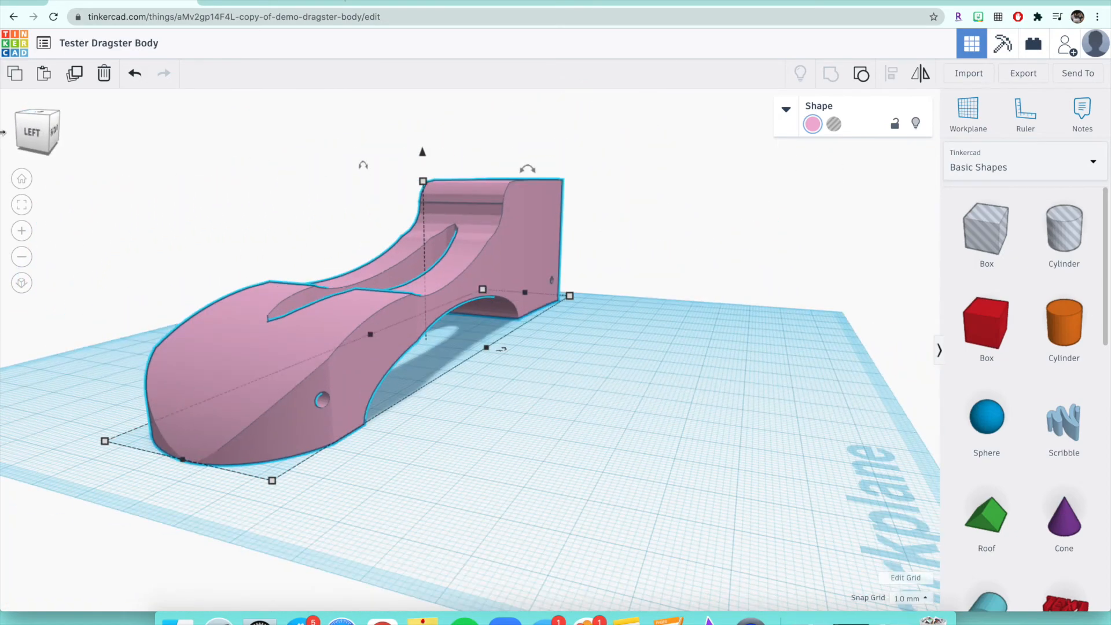
left_click(18, 128)
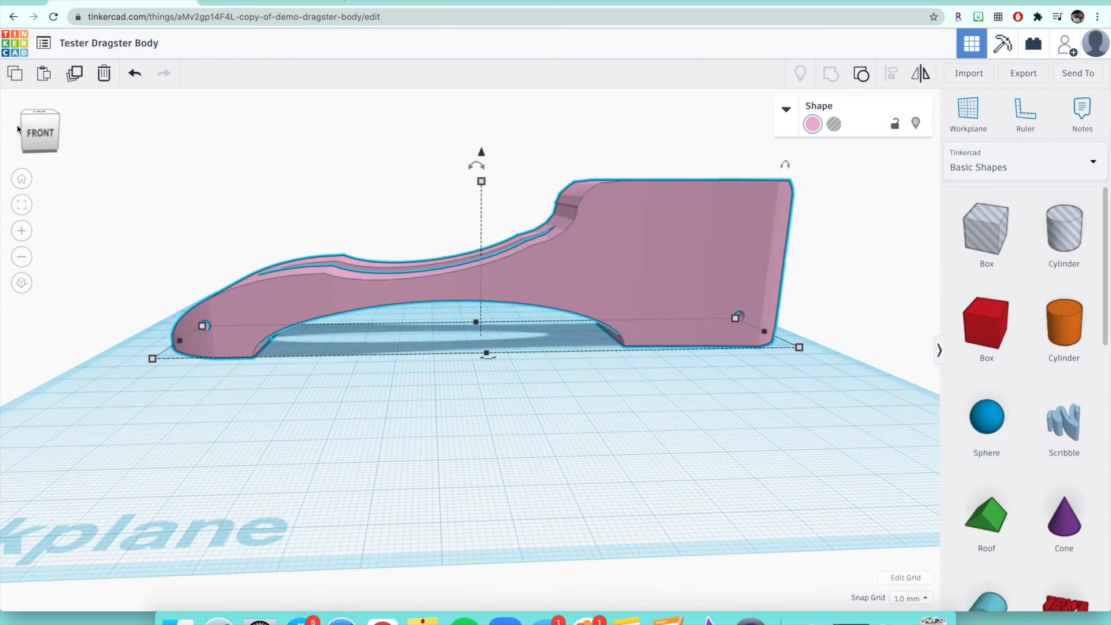
left_click_drag(18, 129, 70, 129)
left_click(500, 455)
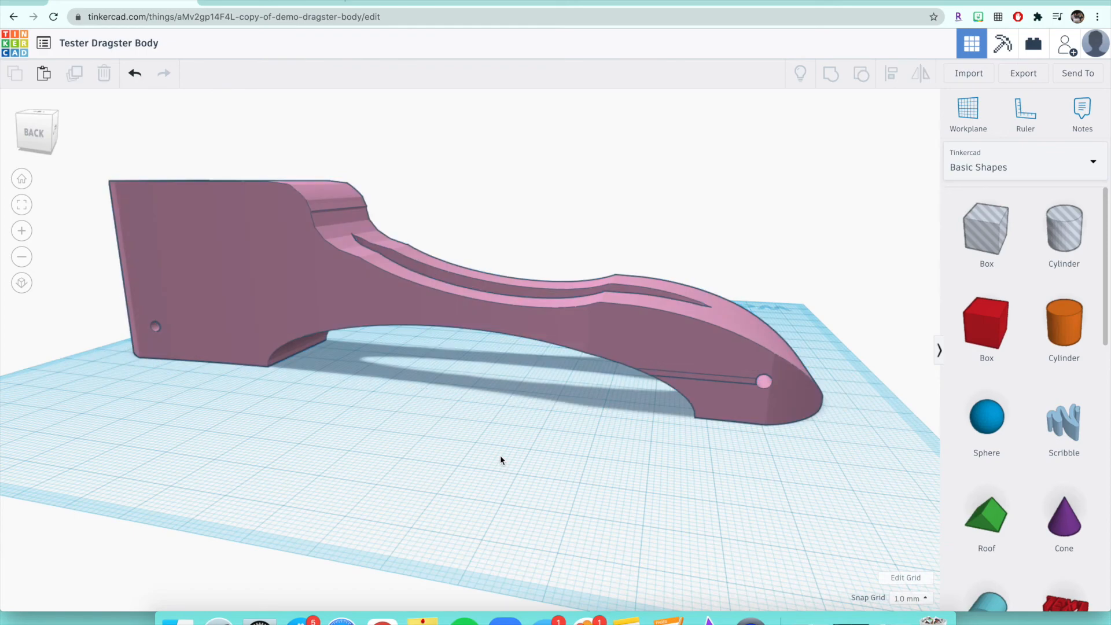
left_click(706, 384)
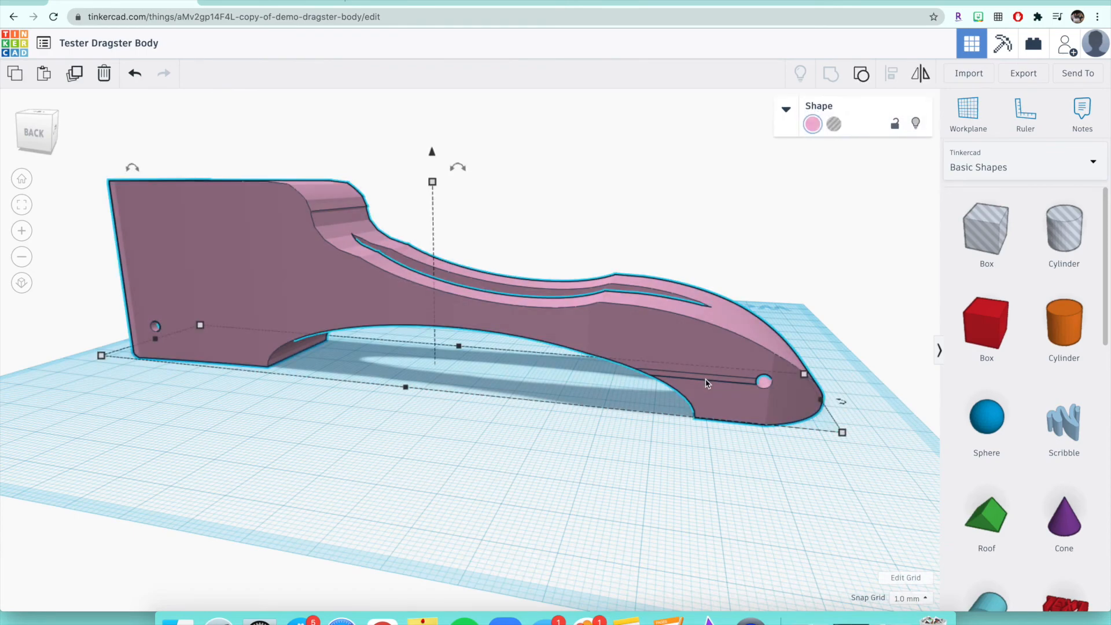
left_click(557, 512)
key("super+z")
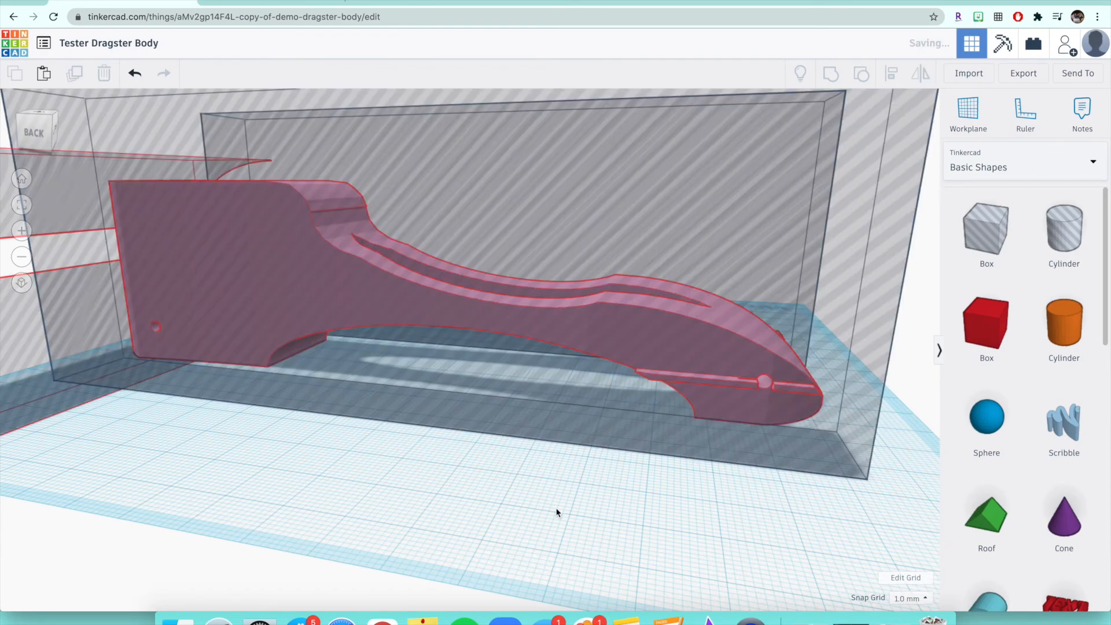
- Shift the hole box on the back side 1 mm farther into the dragster body
left_click(710, 436)
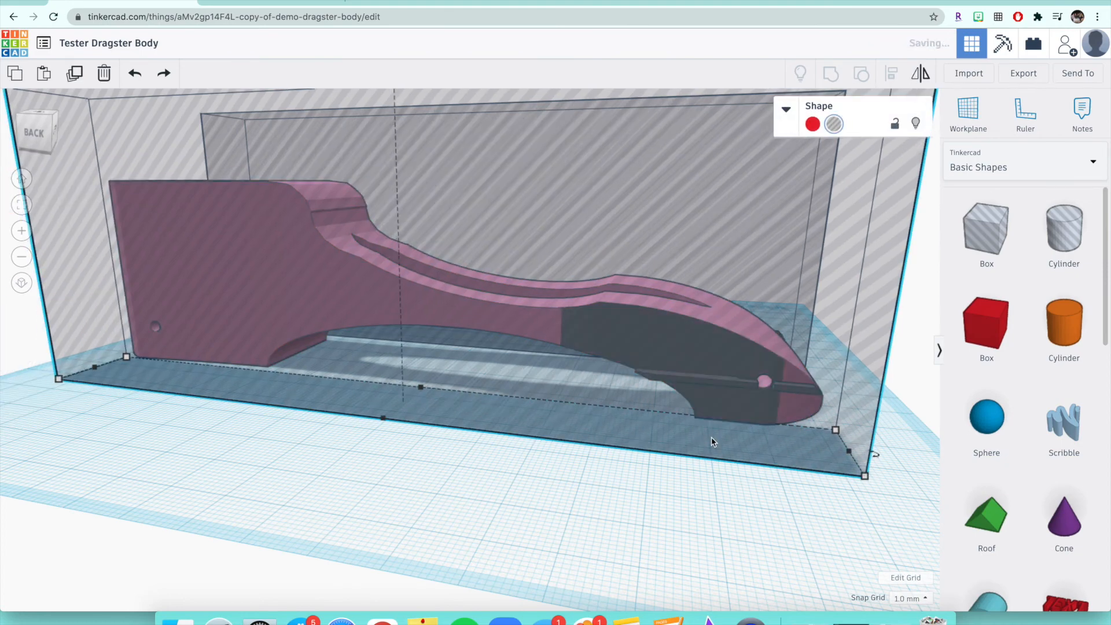
key("Down")
left_click_drag(711, 438, 712, 435)
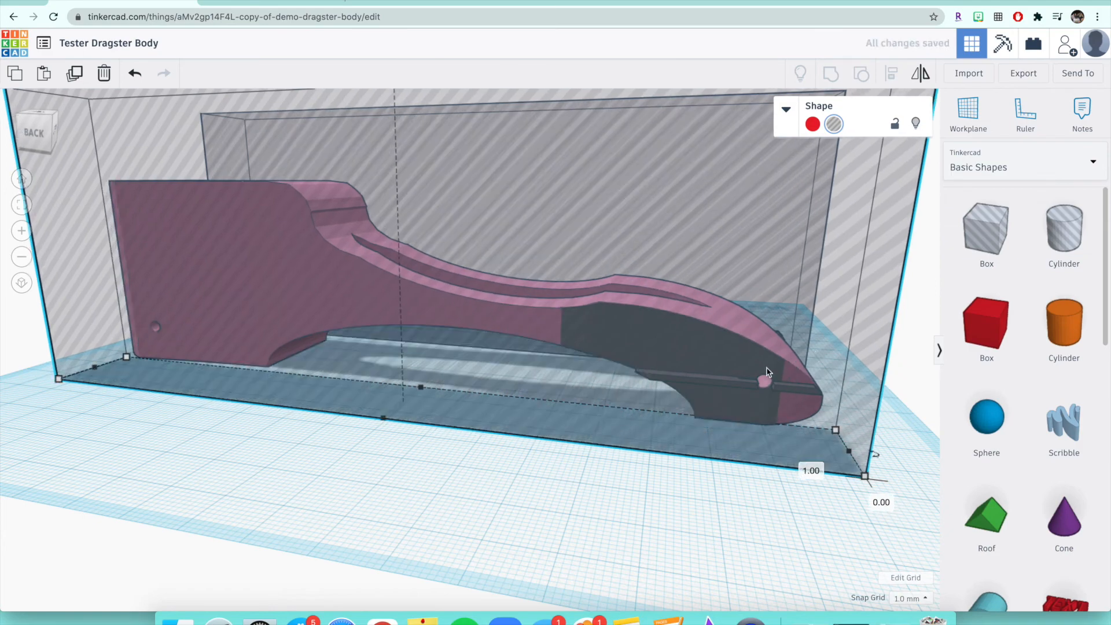
- Group the dragster body with both hole boxes to cut the fins off both sides, and check the result
left_click_drag(447, 523, 489, 202)
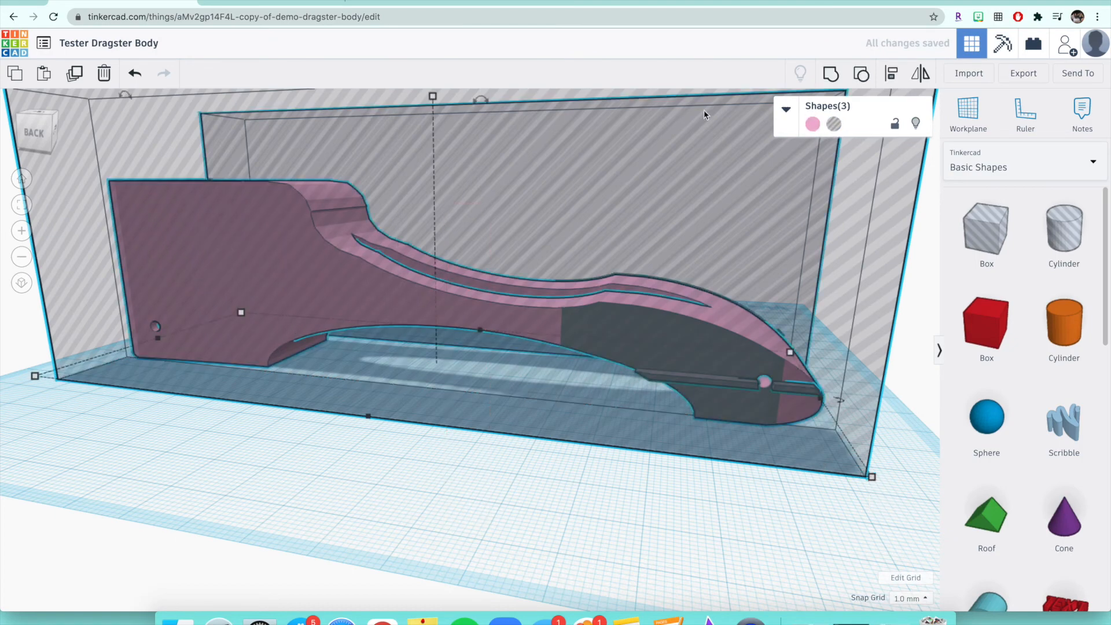
left_click(833, 76)
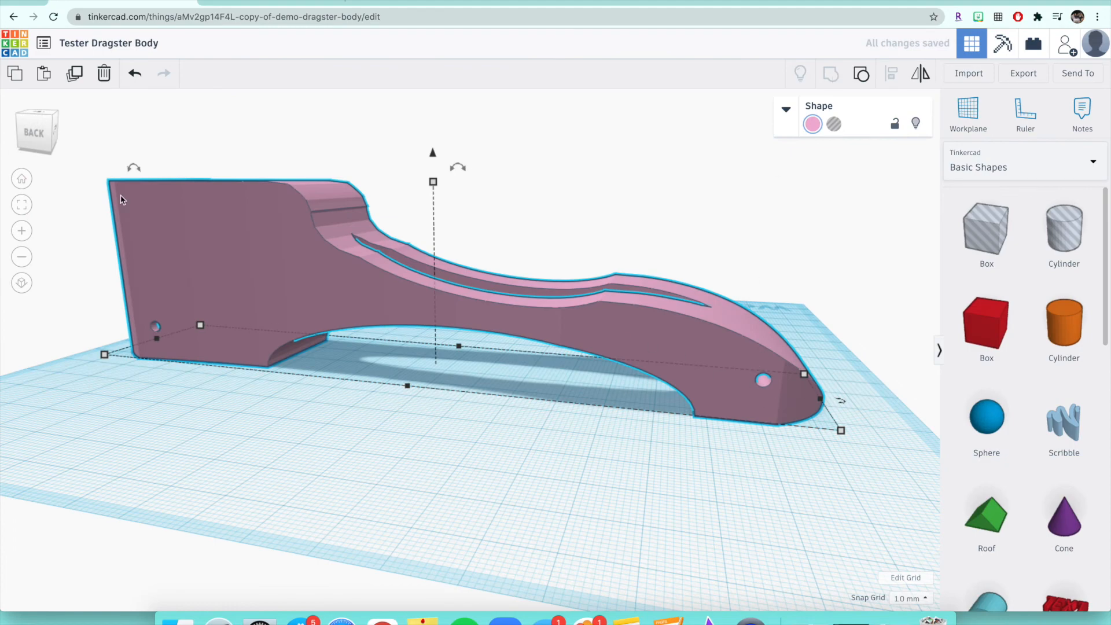
left_click(33, 137)
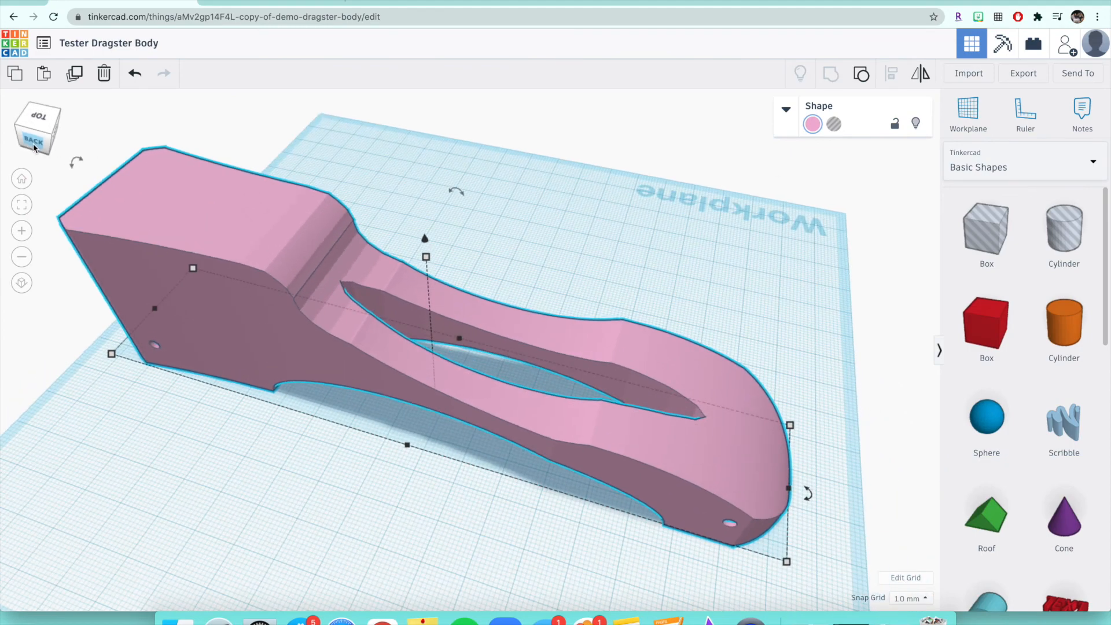
left_click_drag(32, 148, 106, 145)
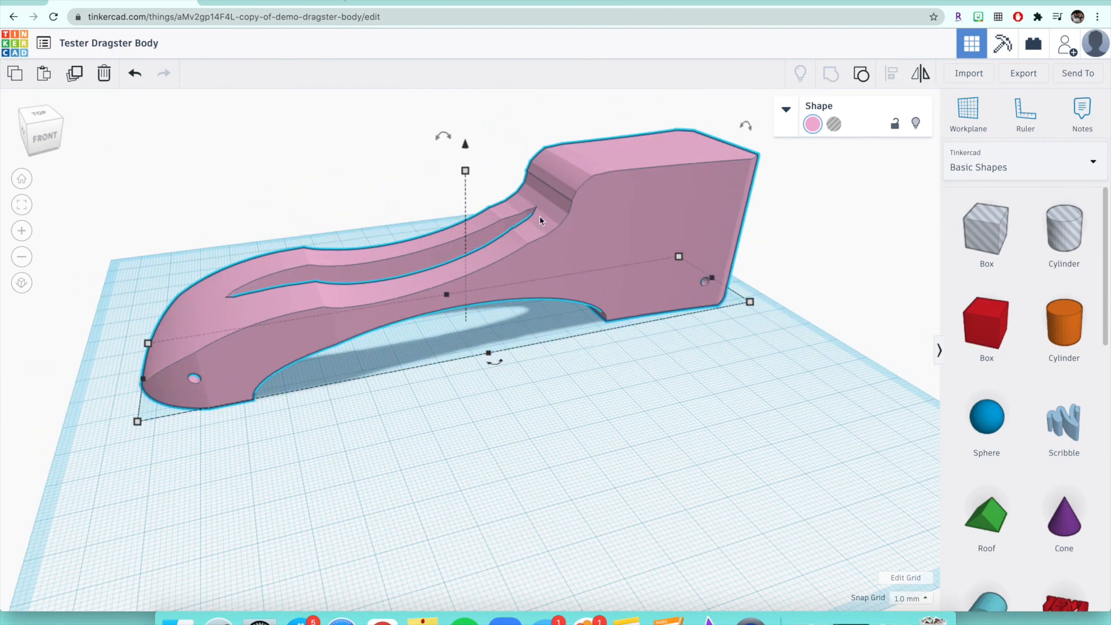
left_click(613, 387)
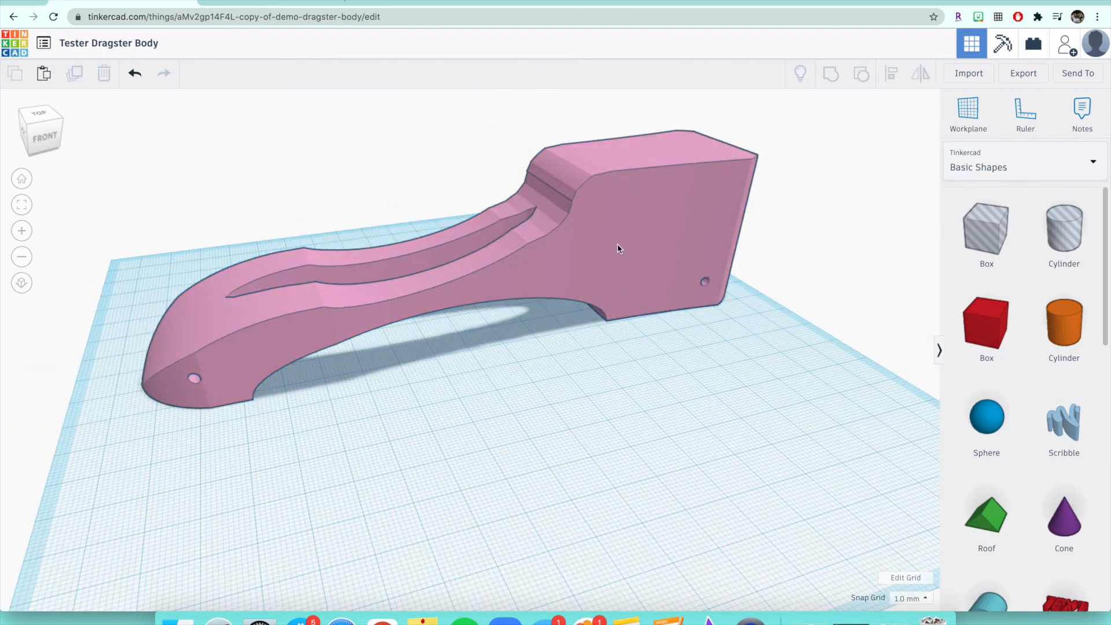
- Rotate the trimmed dragster body on the workplane so it lies diagonally, and view it from the other side
mouse_move(632, 251)
left_mouse_down()
mouse_move(654, 245)
mouse_move(615, 275)
mouse_move(619, 261)
left_mouse_up()
left_click_drag(486, 380, 548, 366)
left_click(783, 324)
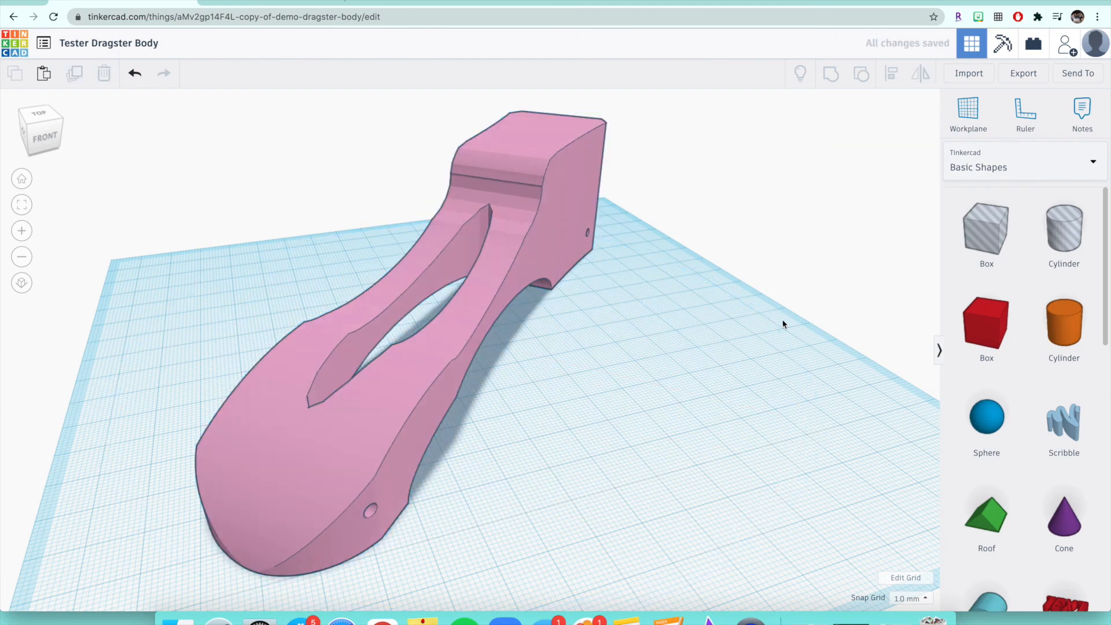
left_click_drag(39, 144, 71, 142)
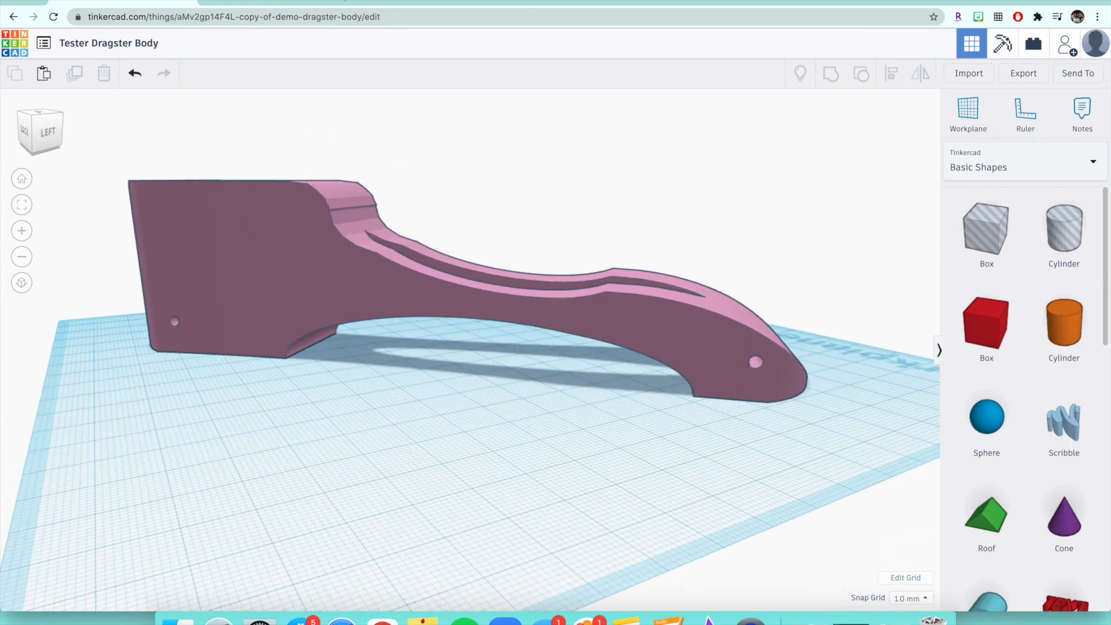